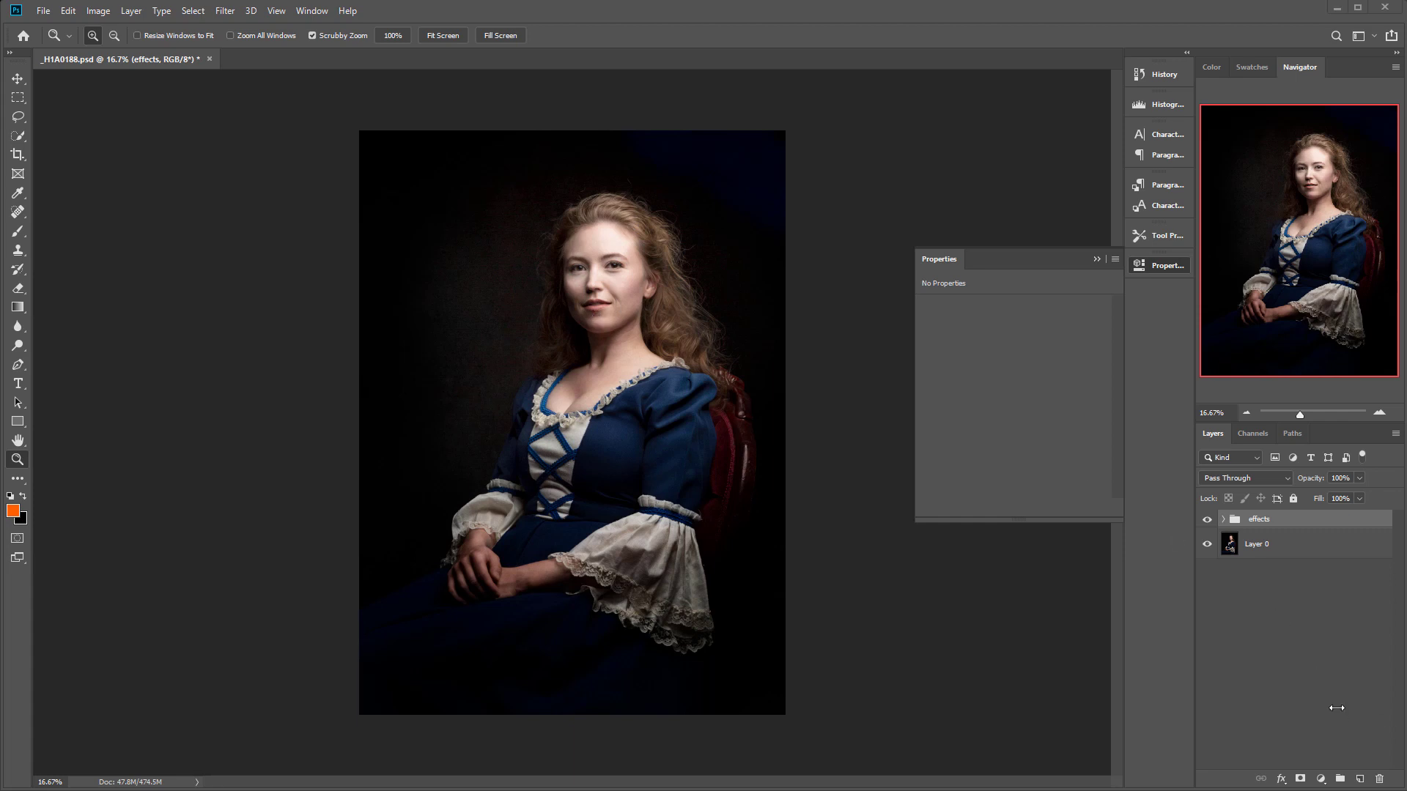
Step: Add a Curves adjustment layer and set its blend mode to Color
left_click(1320, 779)
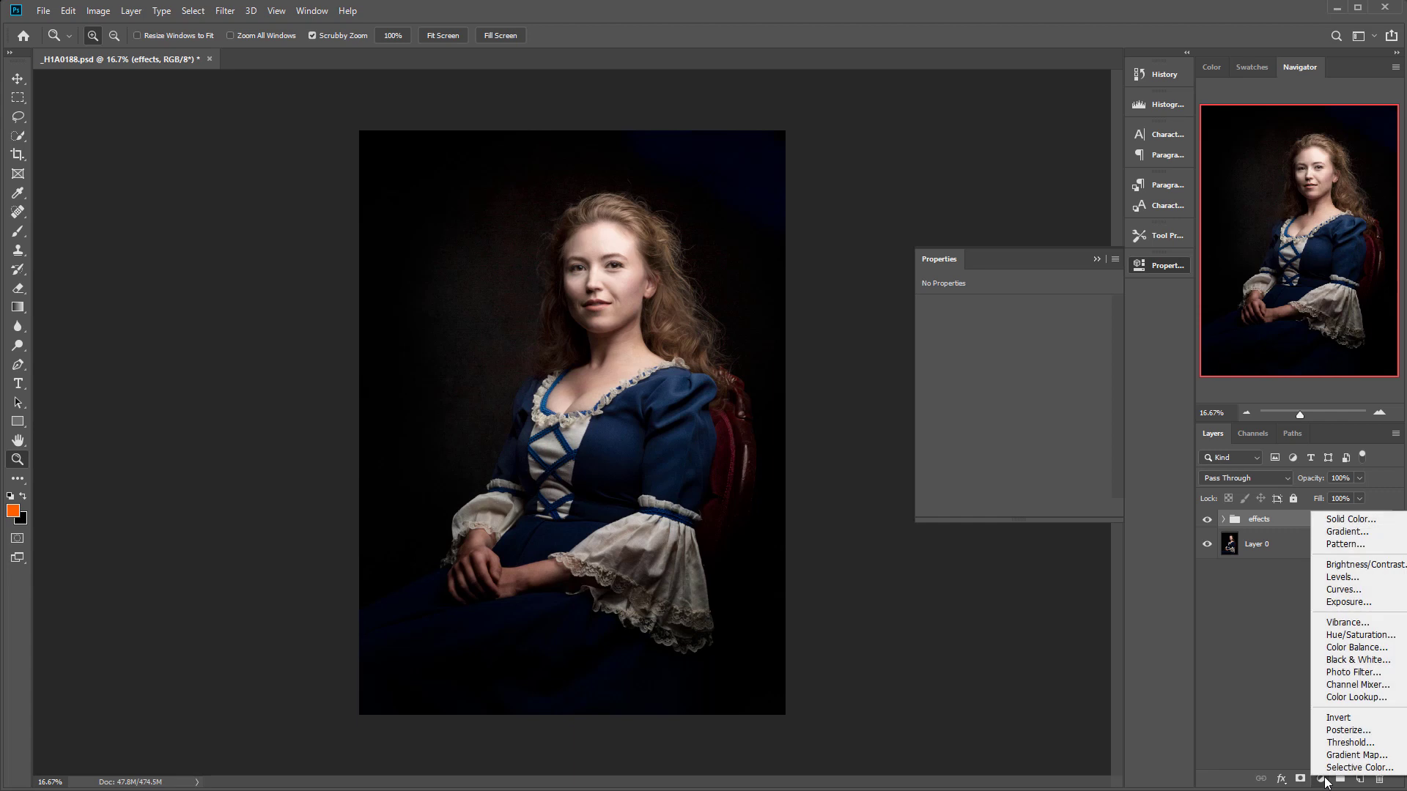
left_click(1363, 590)
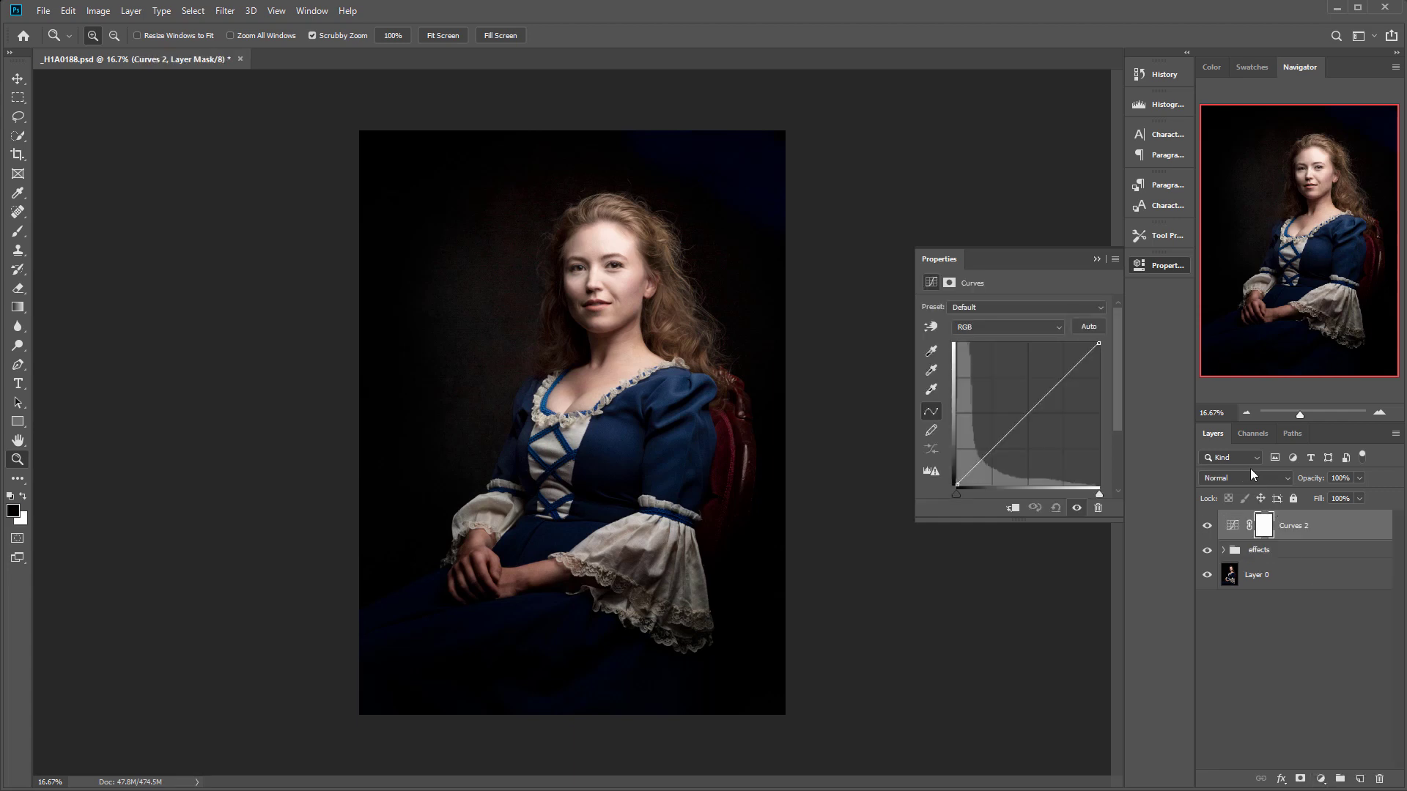
left_click(1255, 479)
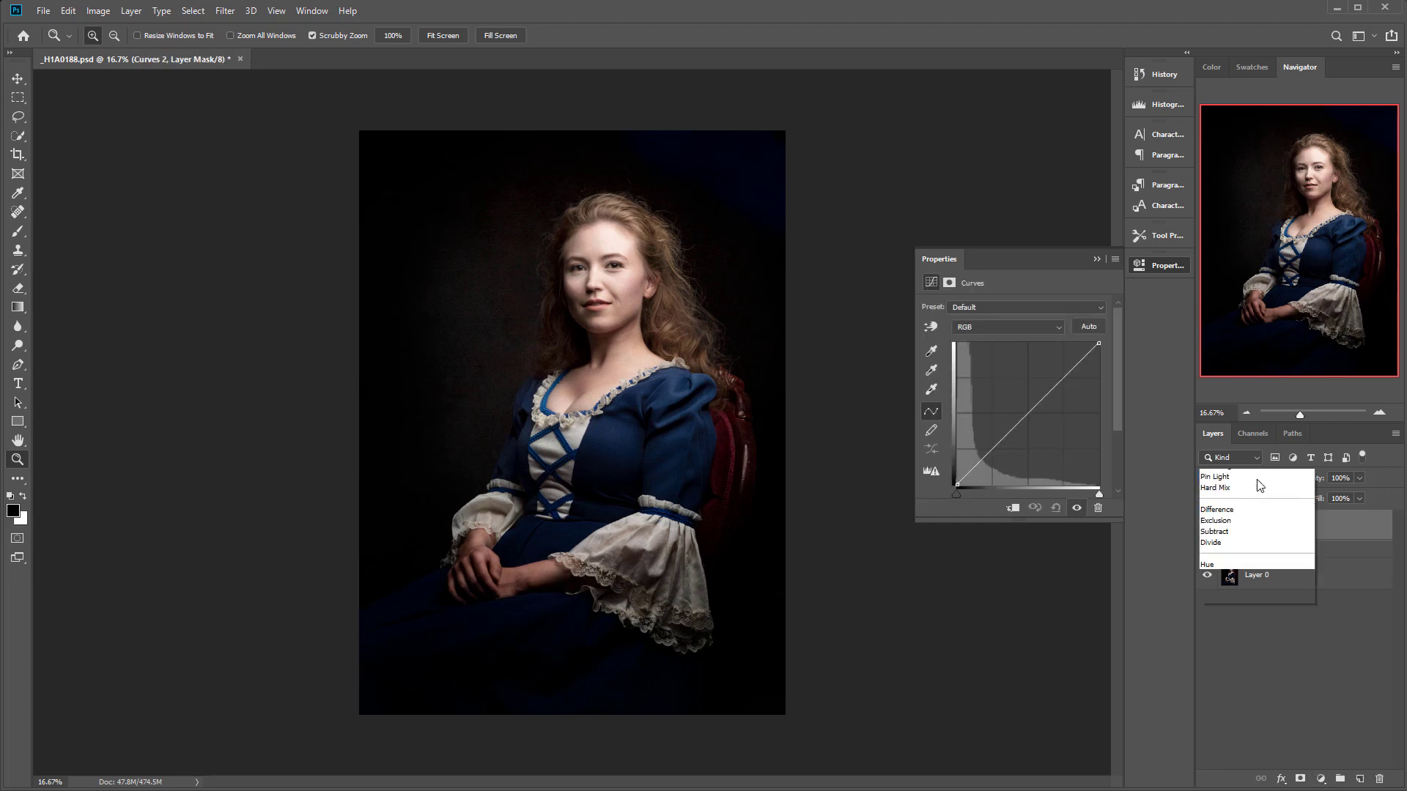
key("c")
key("c")
key("c")
key("Return")
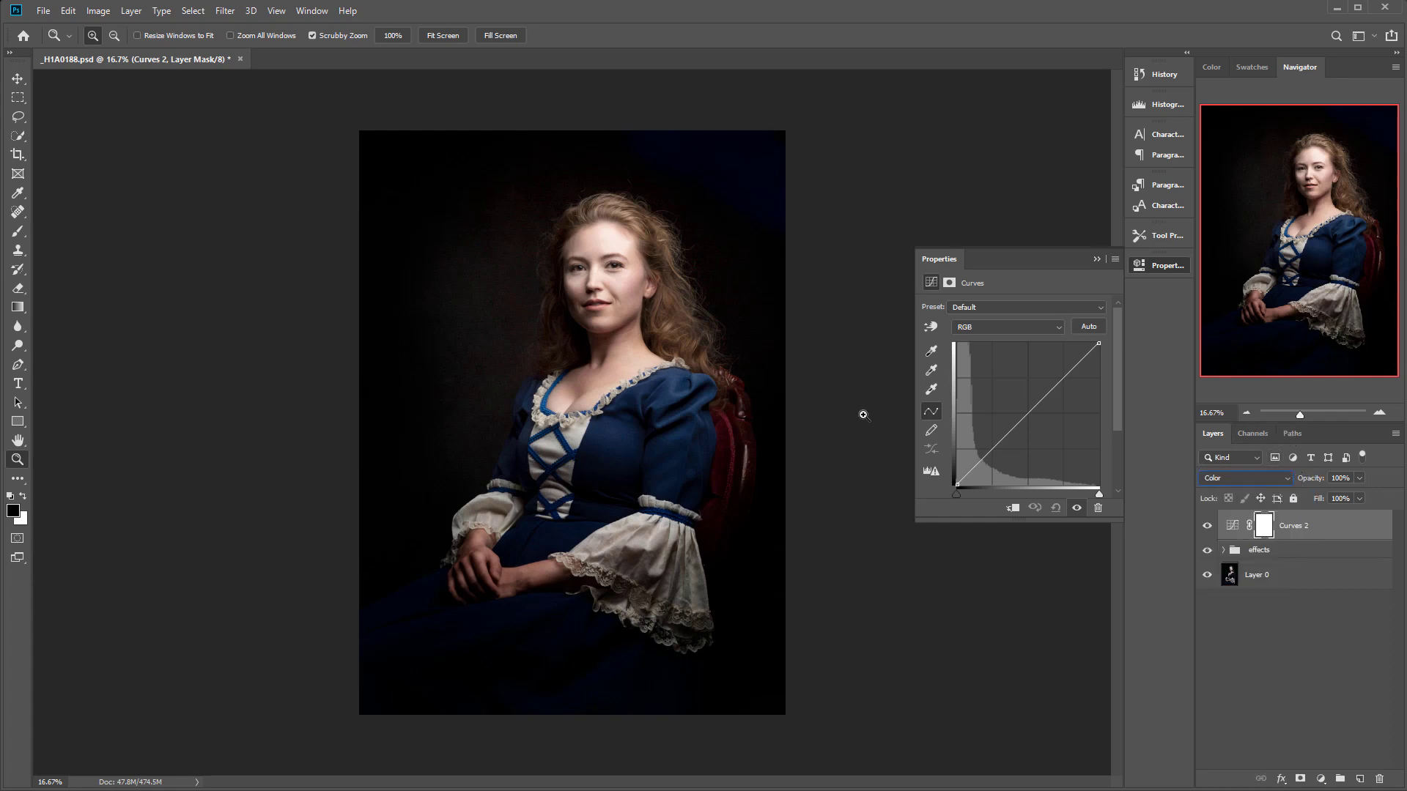
Step: Rename the Curves 2 layer to CineCurve
left_click(1301, 524)
double_click(1304, 527)
type("Cine")
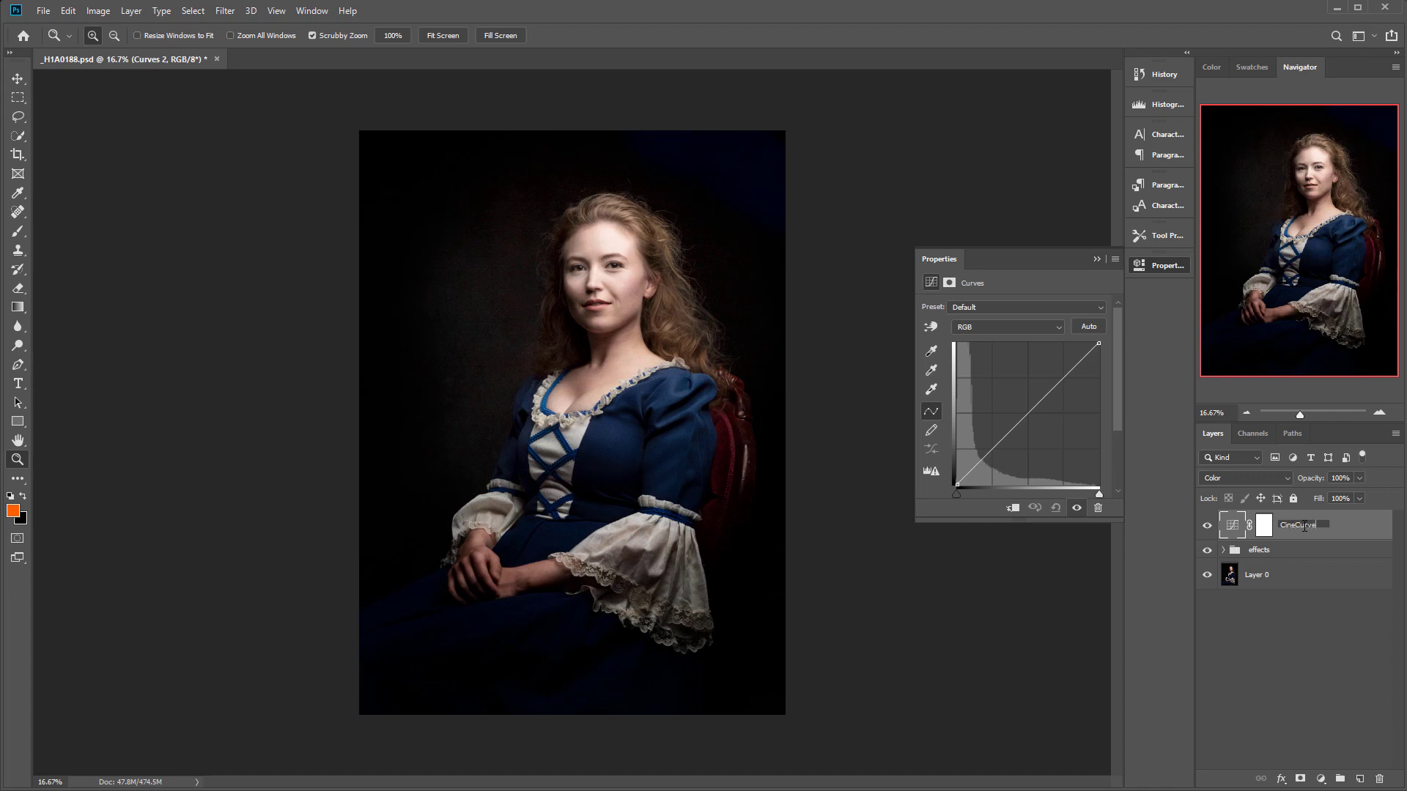
key("Return")
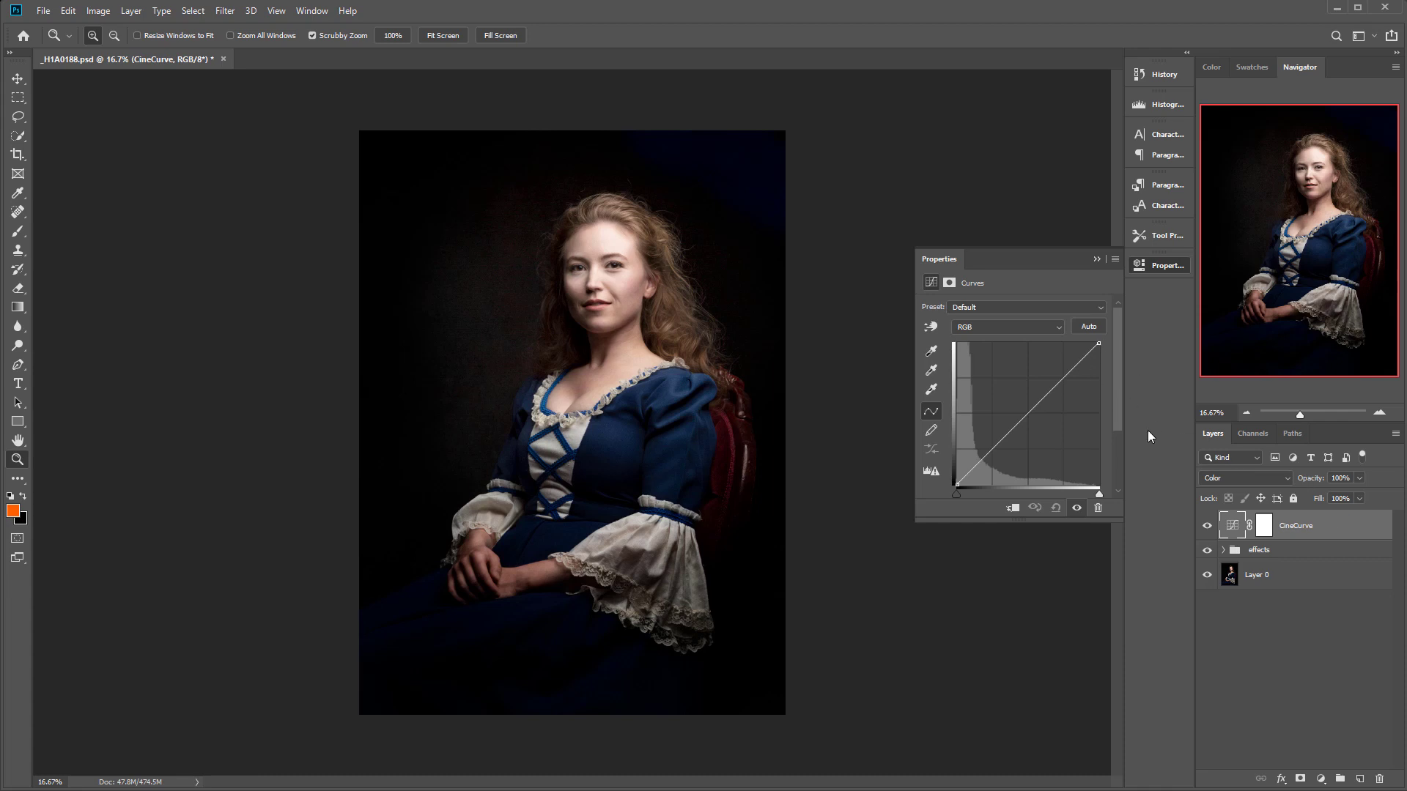
Step: On the Blue channel curve, raise the black point and pull the midtones down
left_click(970, 328)
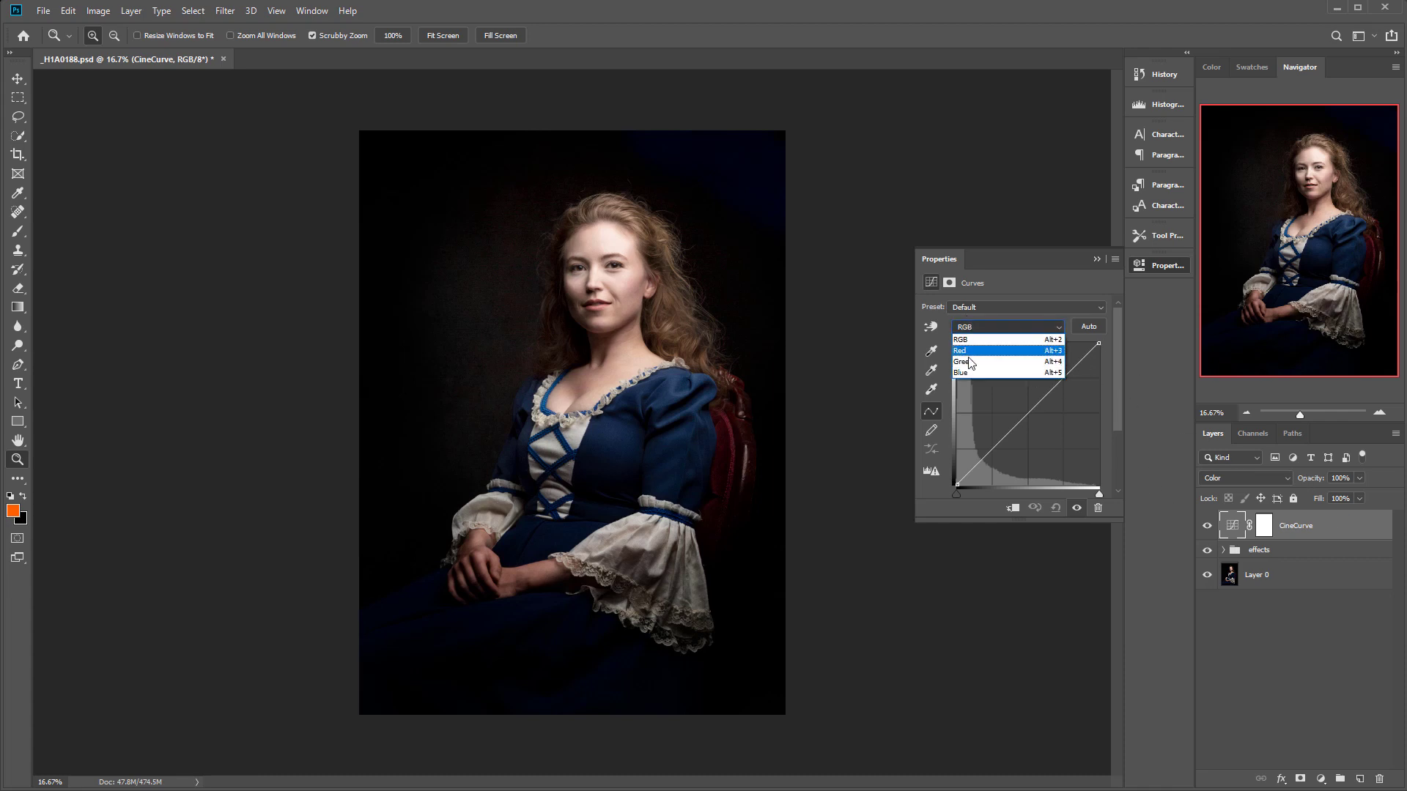
left_click(965, 374)
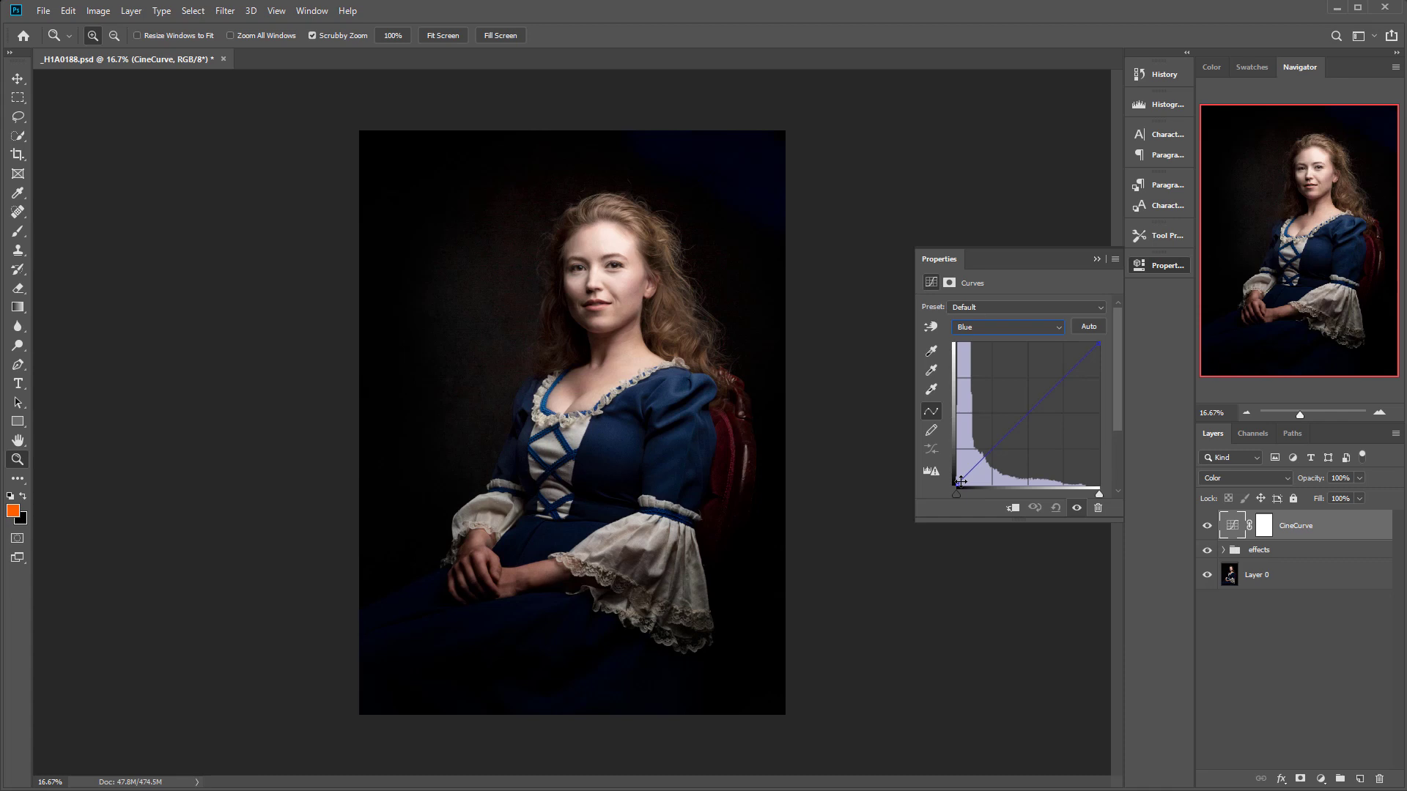
left_click_drag(957, 485, 951, 471)
left_click_drag(1029, 410, 1036, 418)
Step: Toggle CineCurve's visibility to compare the grade, then switch the curve to the Red channel
left_click(1206, 526)
left_click(1205, 527)
left_click(1205, 527)
left_click(1205, 527)
left_click(974, 326)
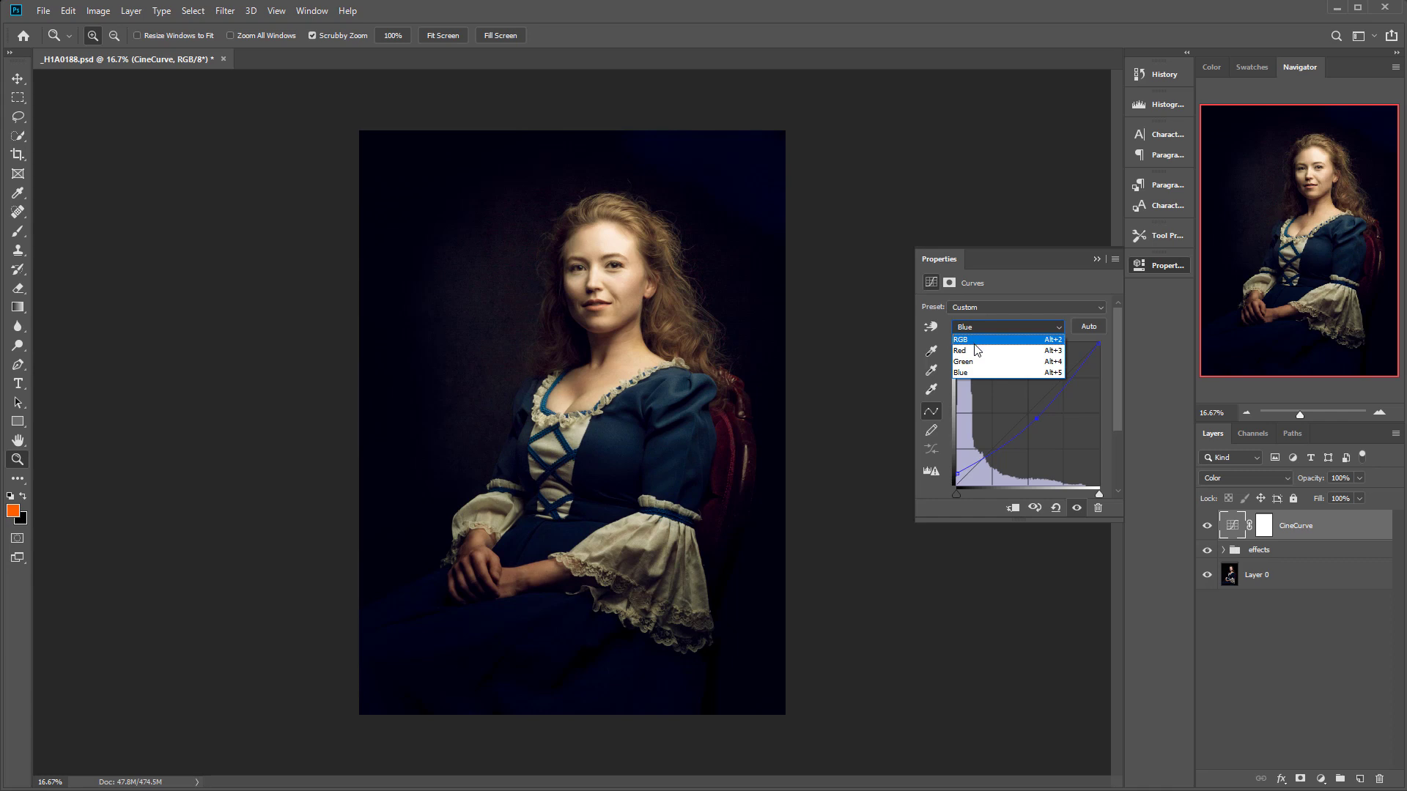
left_click(978, 350)
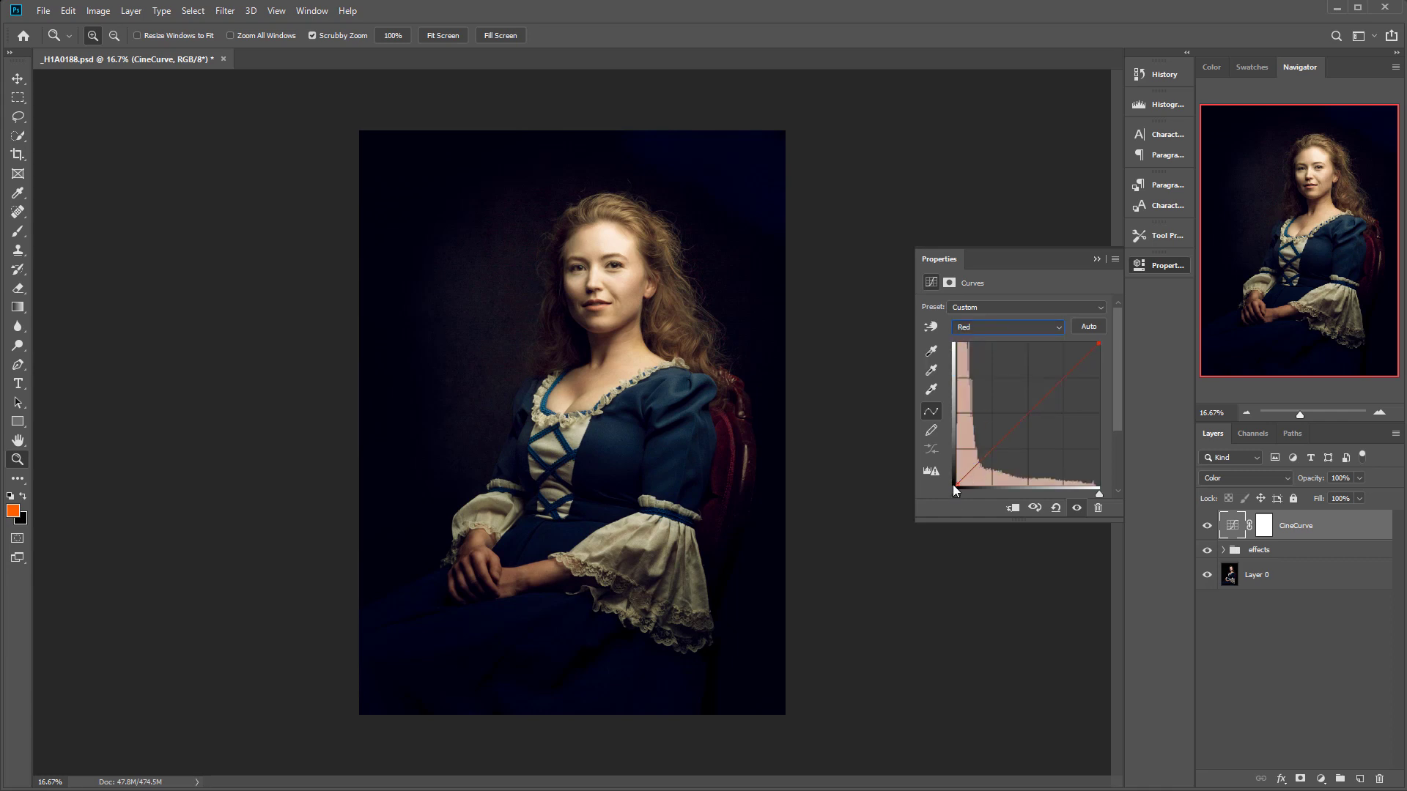
Step: Move the Red black point inward and add a Red midpoint, then add and adjust a Green midpoint
left_click_drag(959, 483, 960, 485)
left_click_drag(1020, 423, 1024, 417)
left_click(1017, 327)
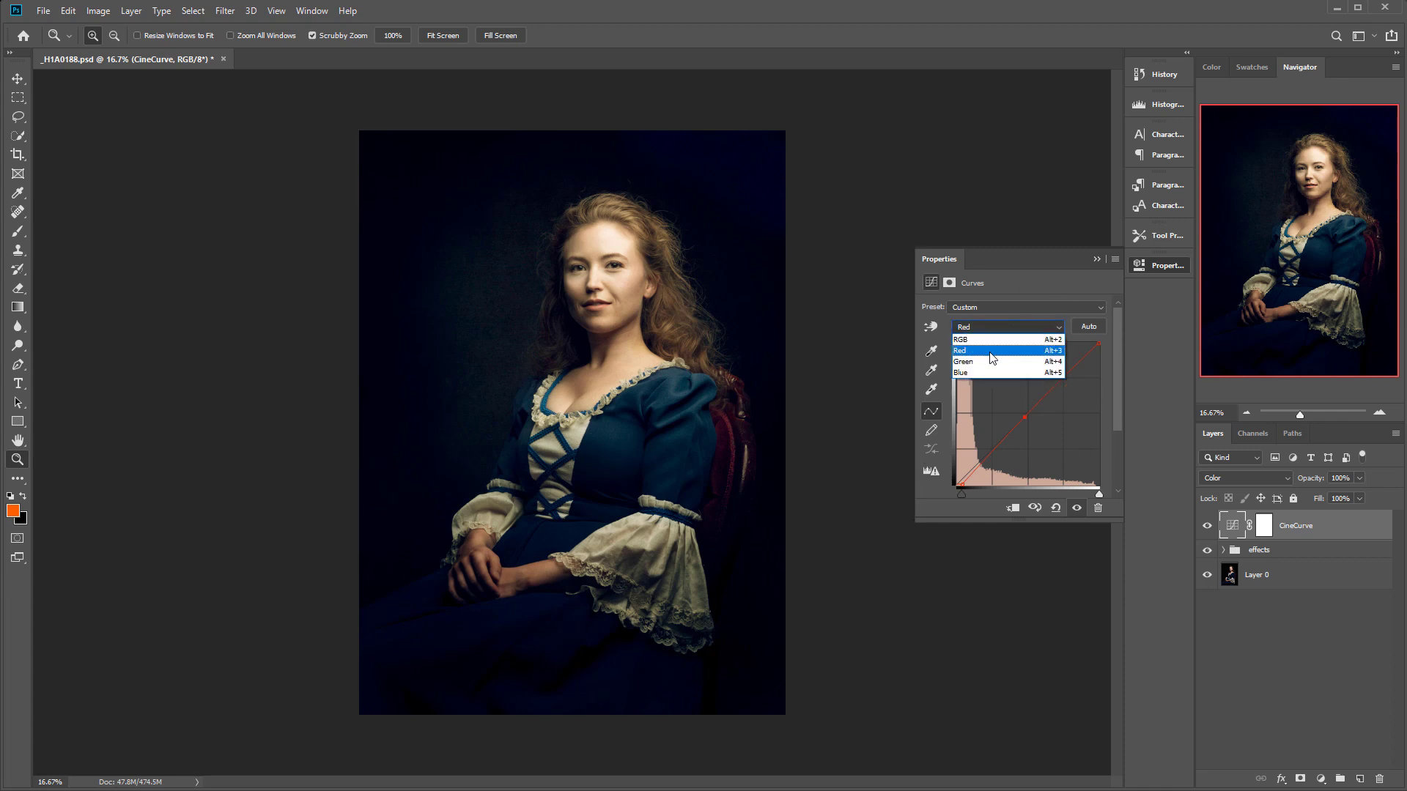
left_click(1017, 352)
mouse_move(1029, 412)
left_mouse_down()
mouse_move(1028, 428)
mouse_move(1031, 408)
left_mouse_up()
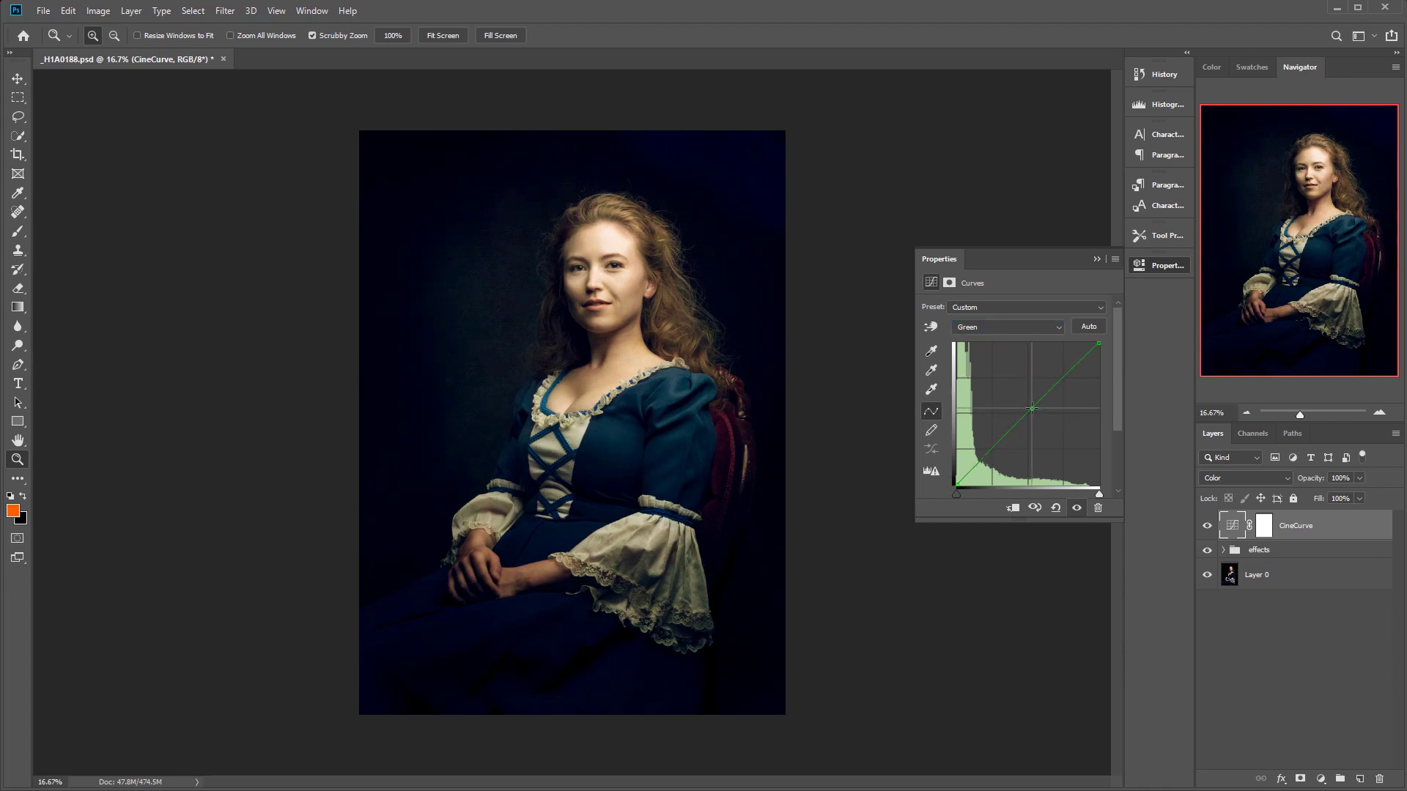
left_click(1207, 526)
left_click(1208, 526)
left_click(1207, 526)
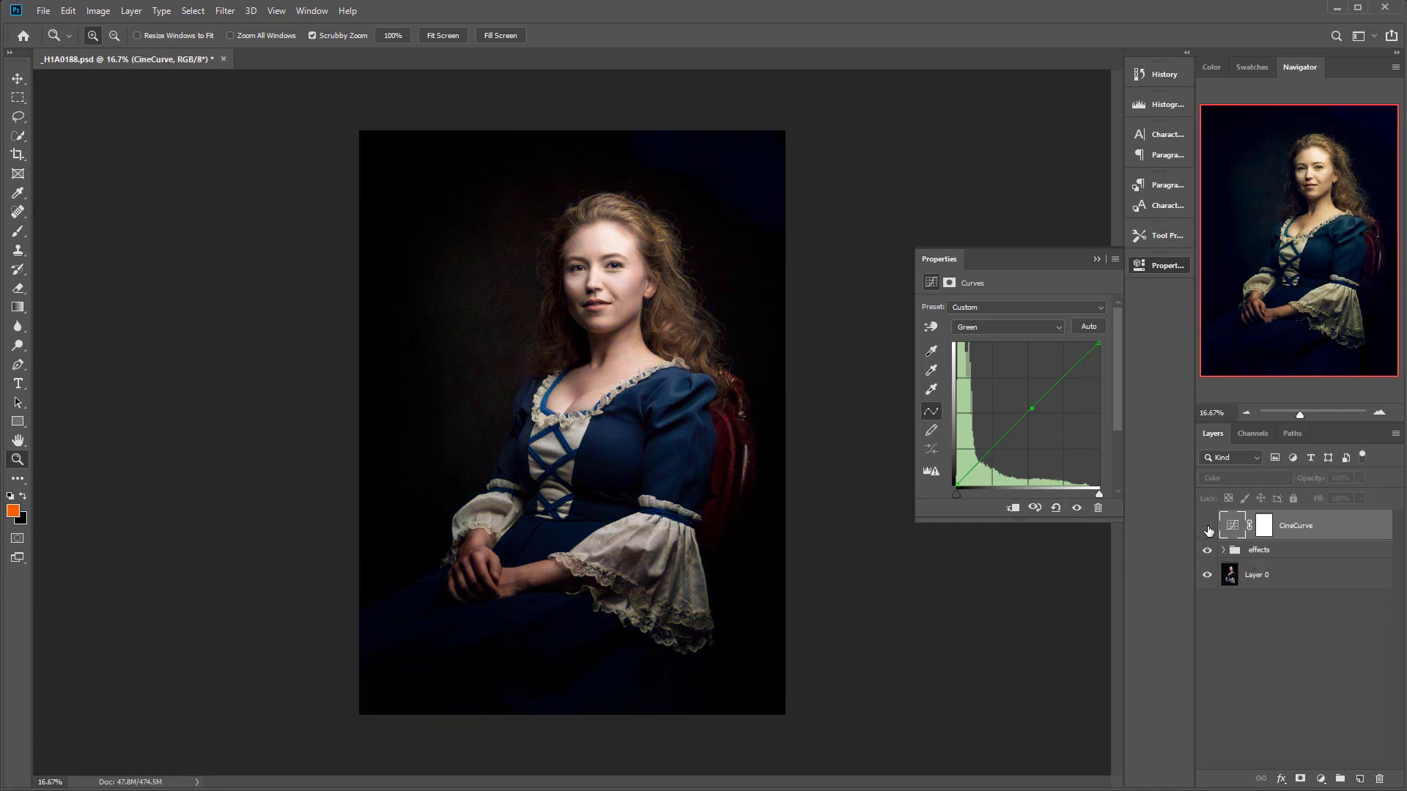
left_click(1208, 526)
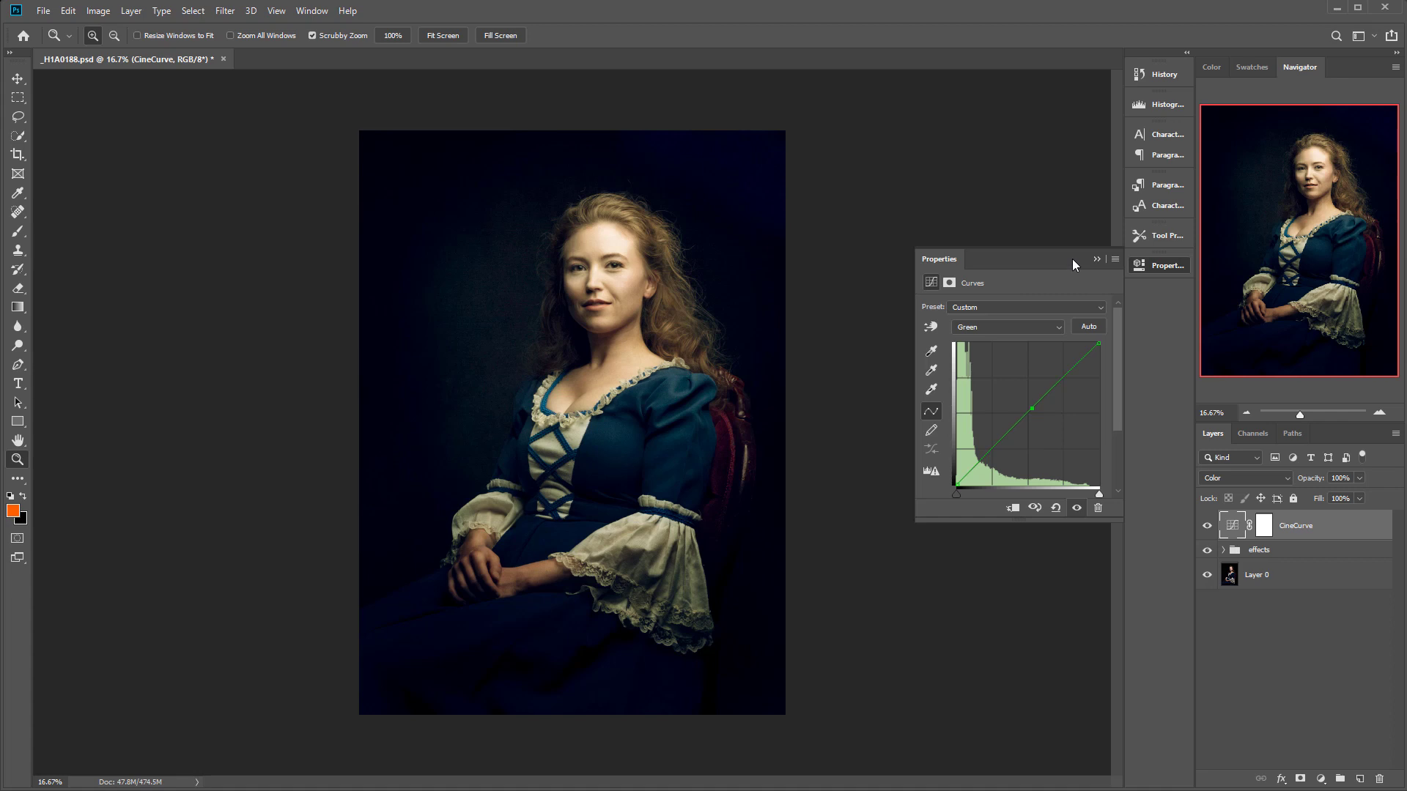
left_click(1114, 259)
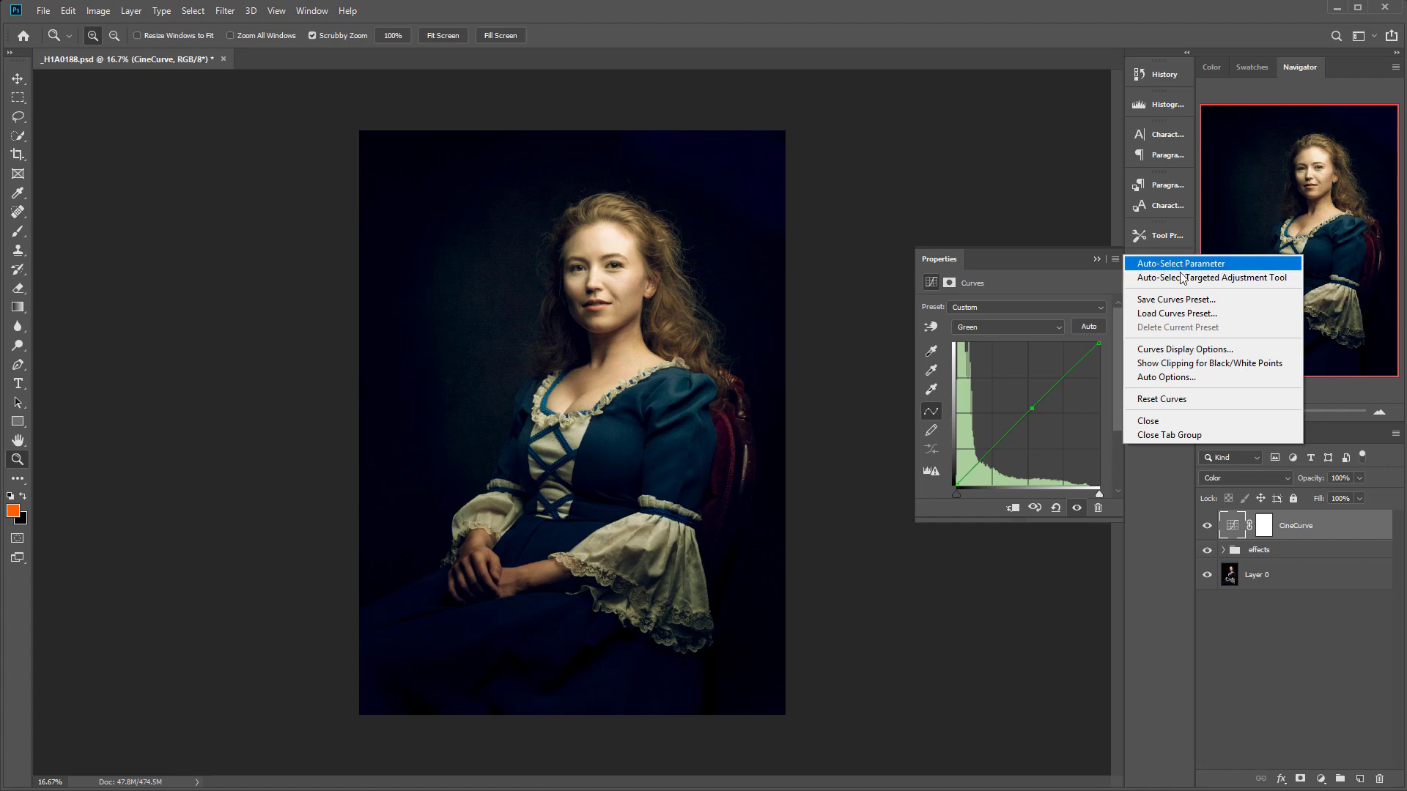
Step: Save the curve as the CinemaCurve preset, then delete the CineCurve layer
left_click(1210, 300)
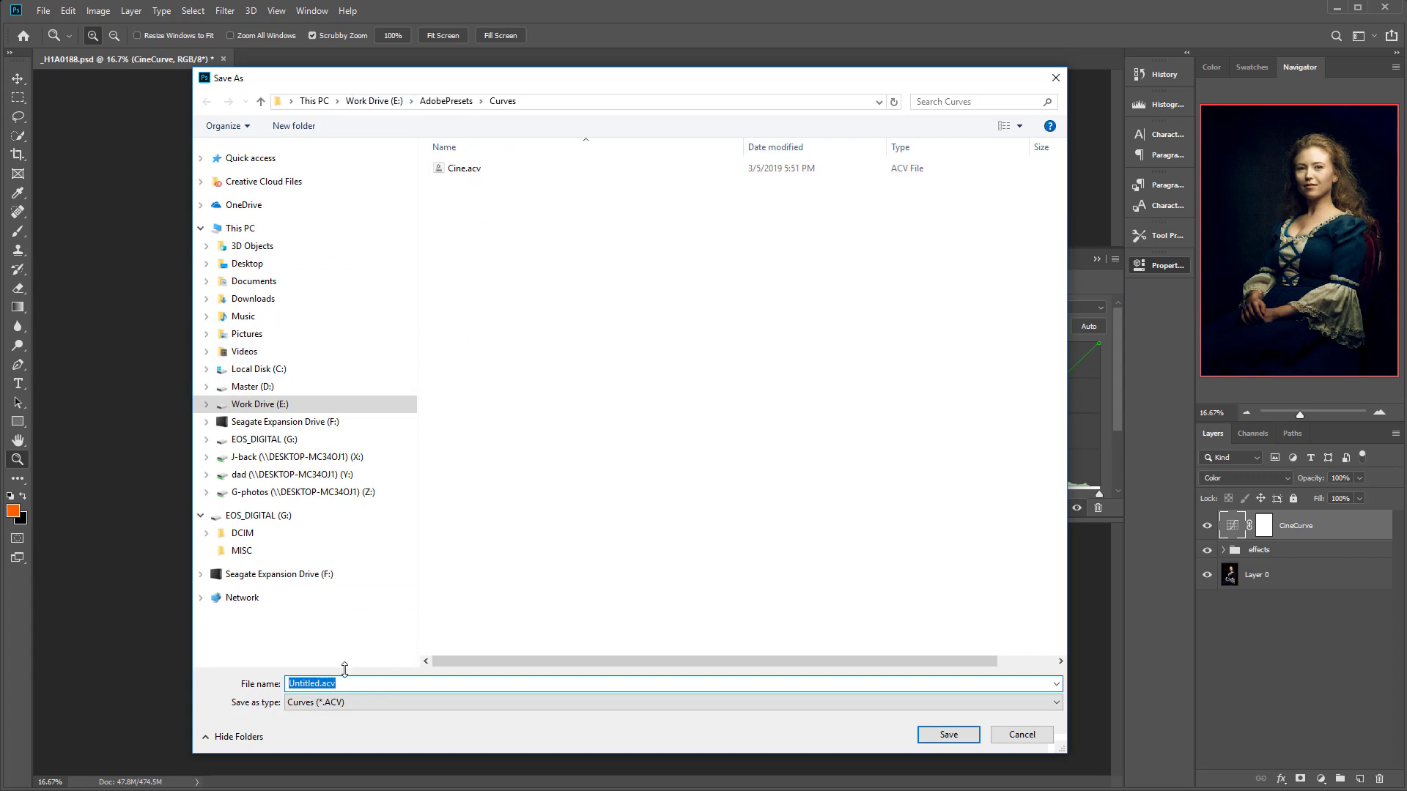
type("CinemaCurve")
left_click(952, 735)
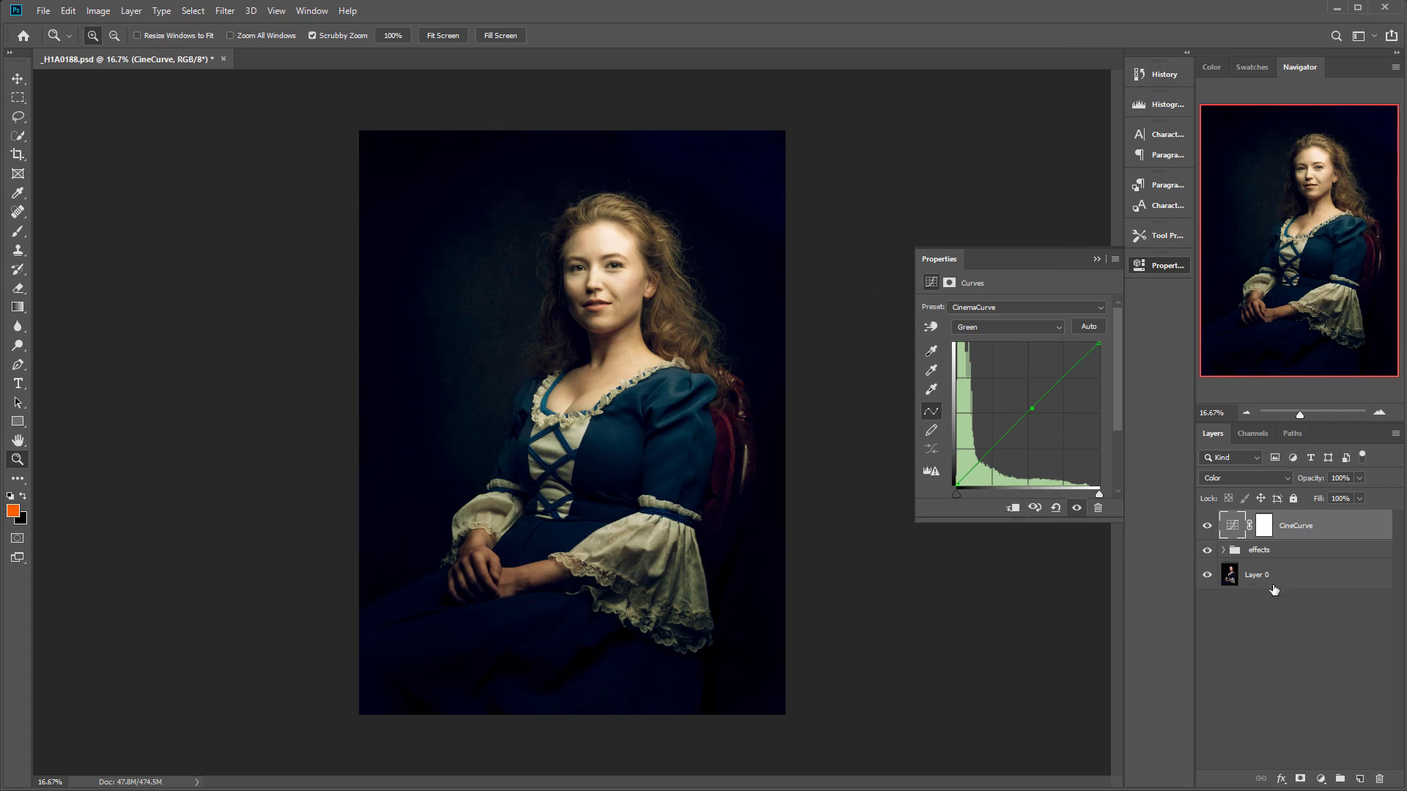
left_click_drag(1319, 537, 1378, 780)
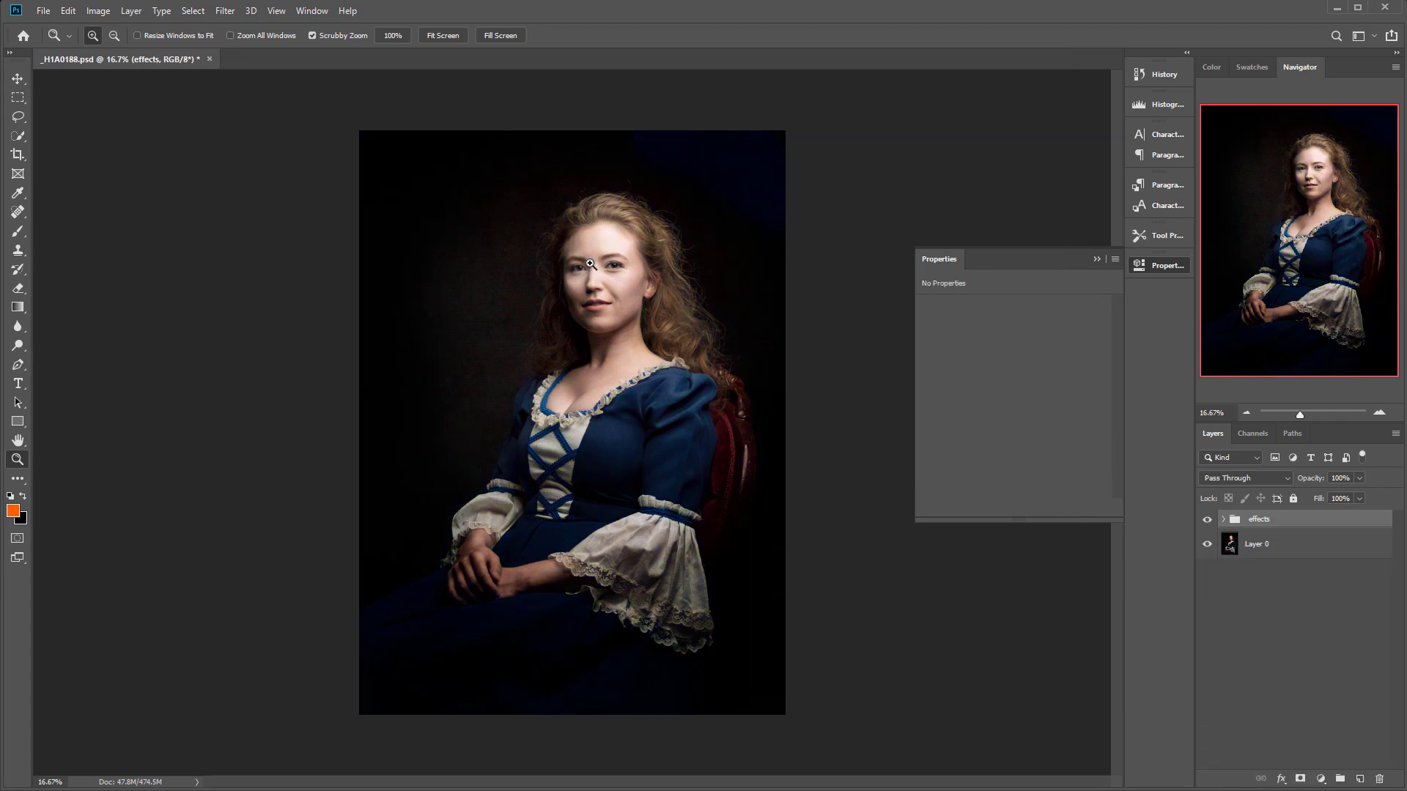
Step: Add a new Curves layer and load the CinemaCurve.acv preset onto it
left_click(1320, 778)
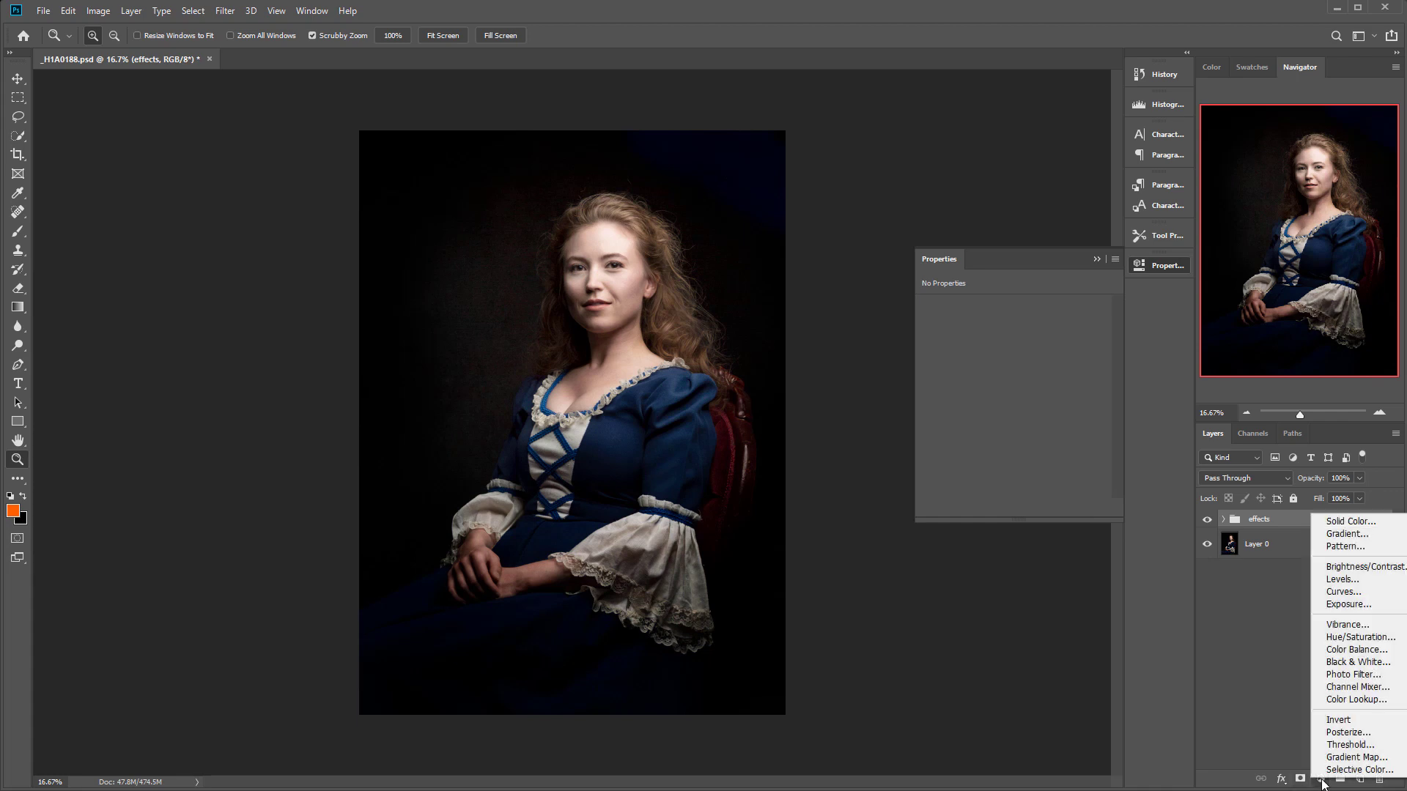
left_click(1342, 591)
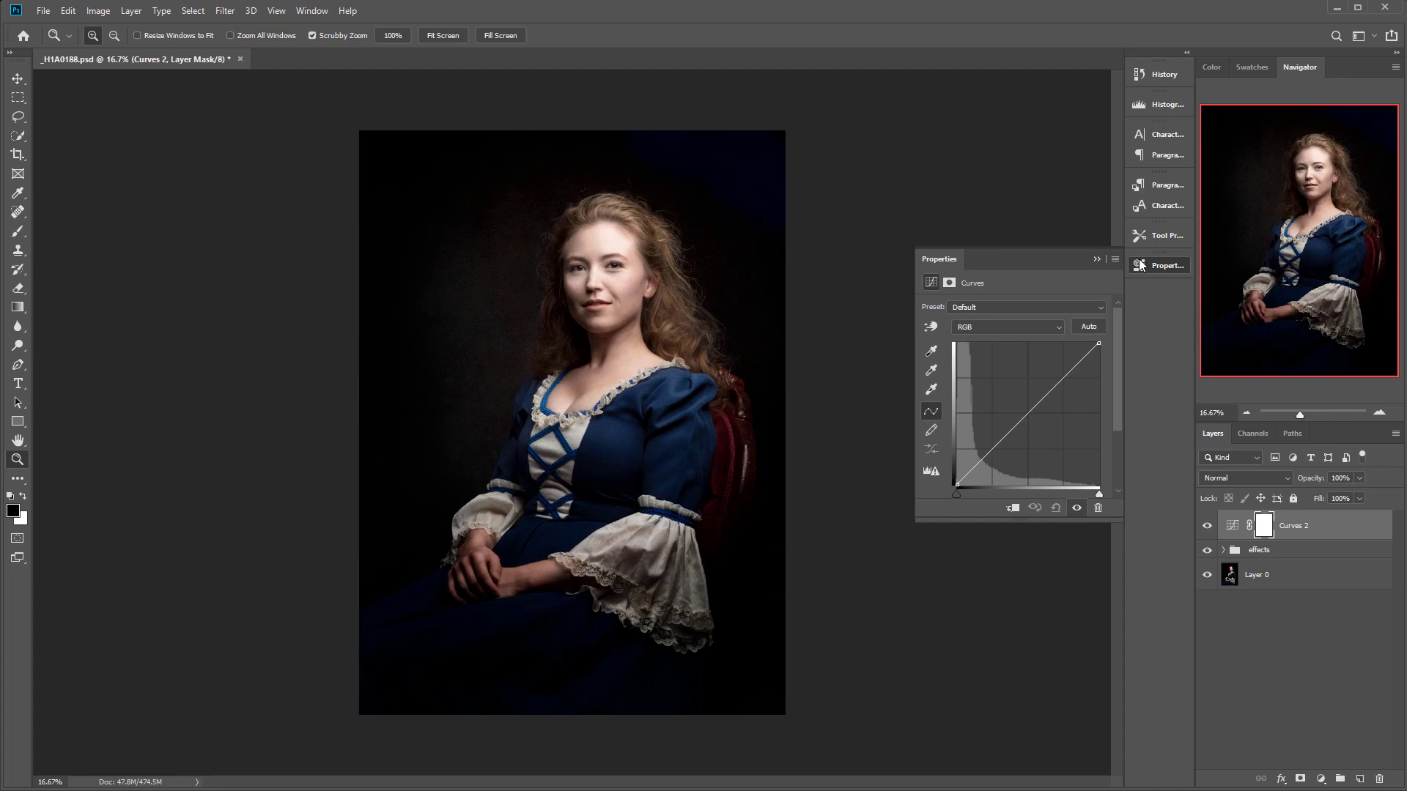
left_click(1114, 259)
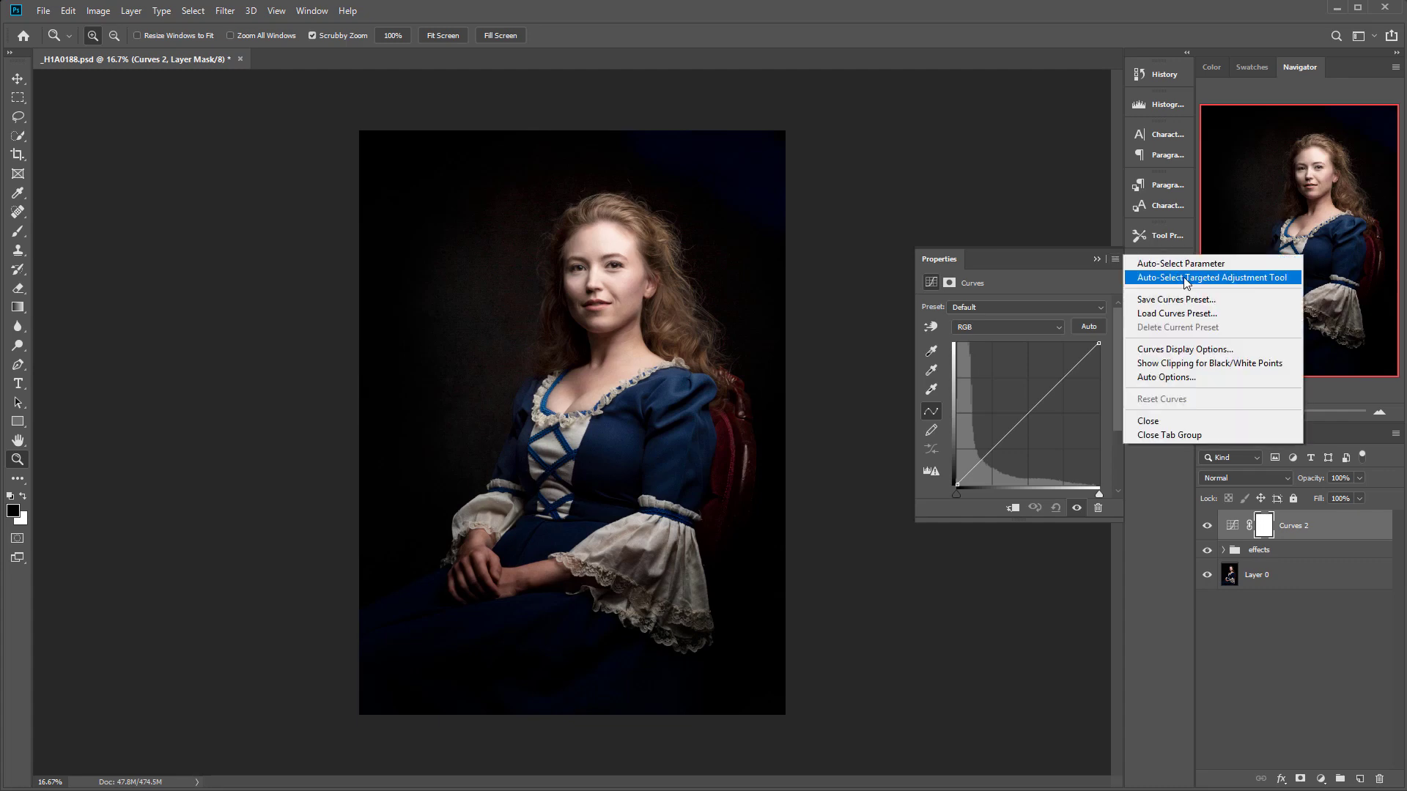
left_click(1195, 314)
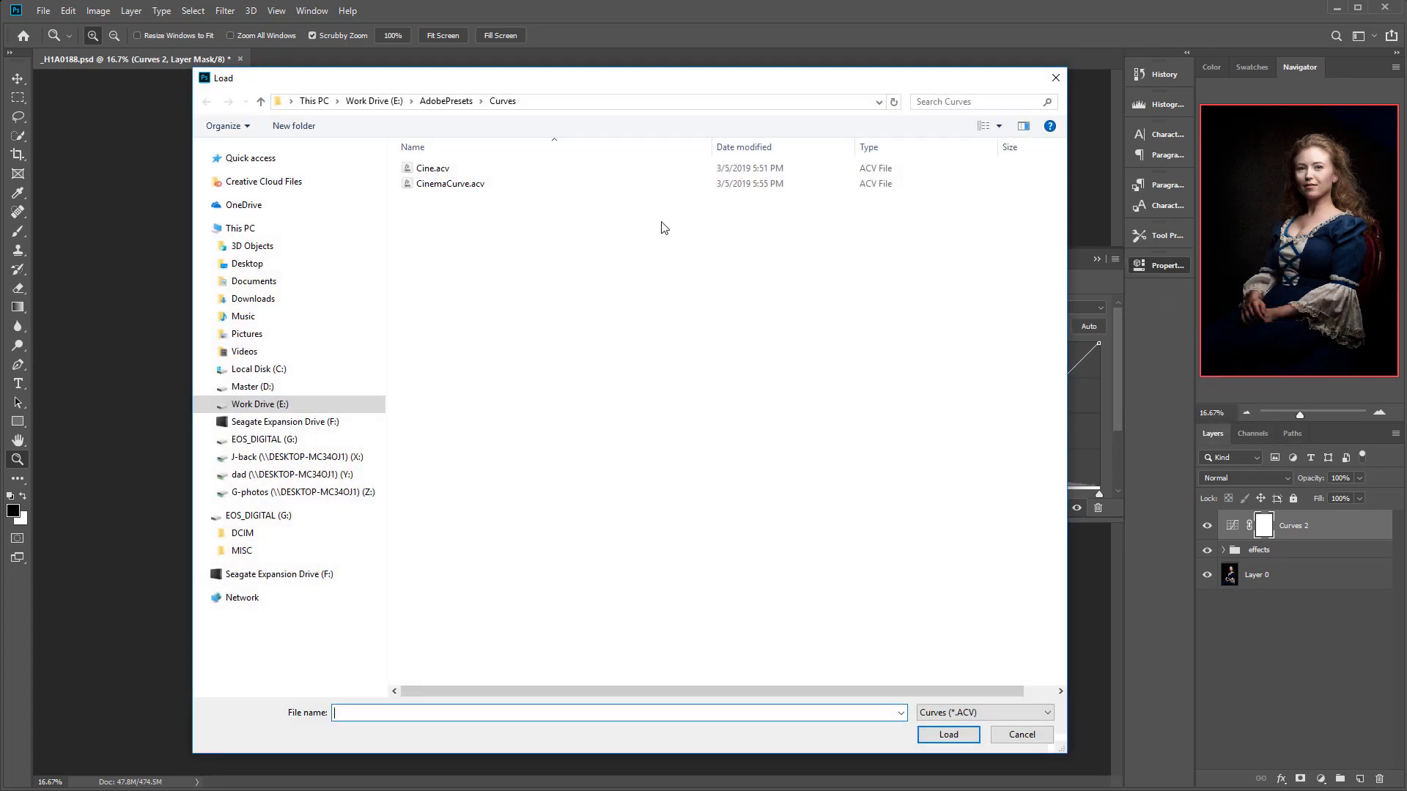
left_click(473, 191)
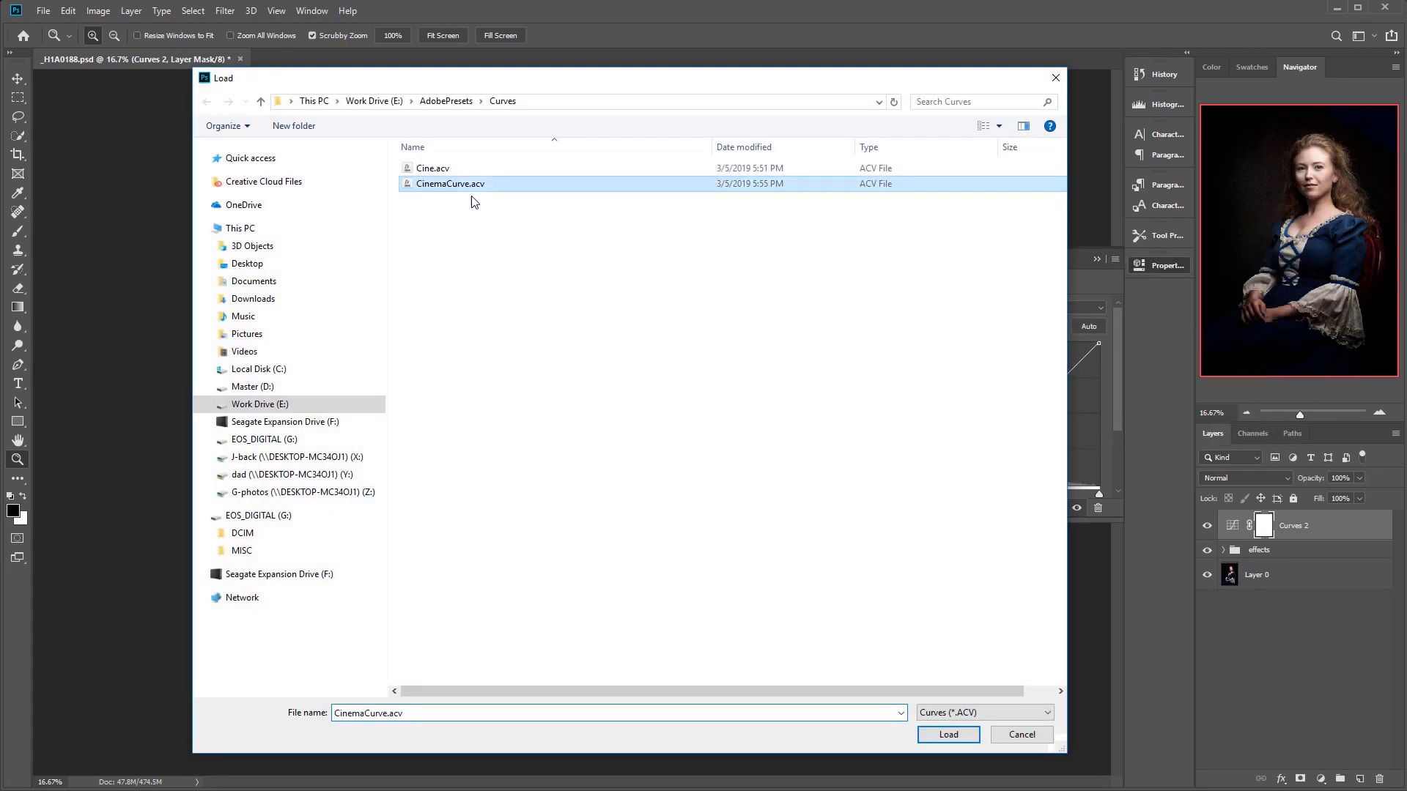
left_click(948, 734)
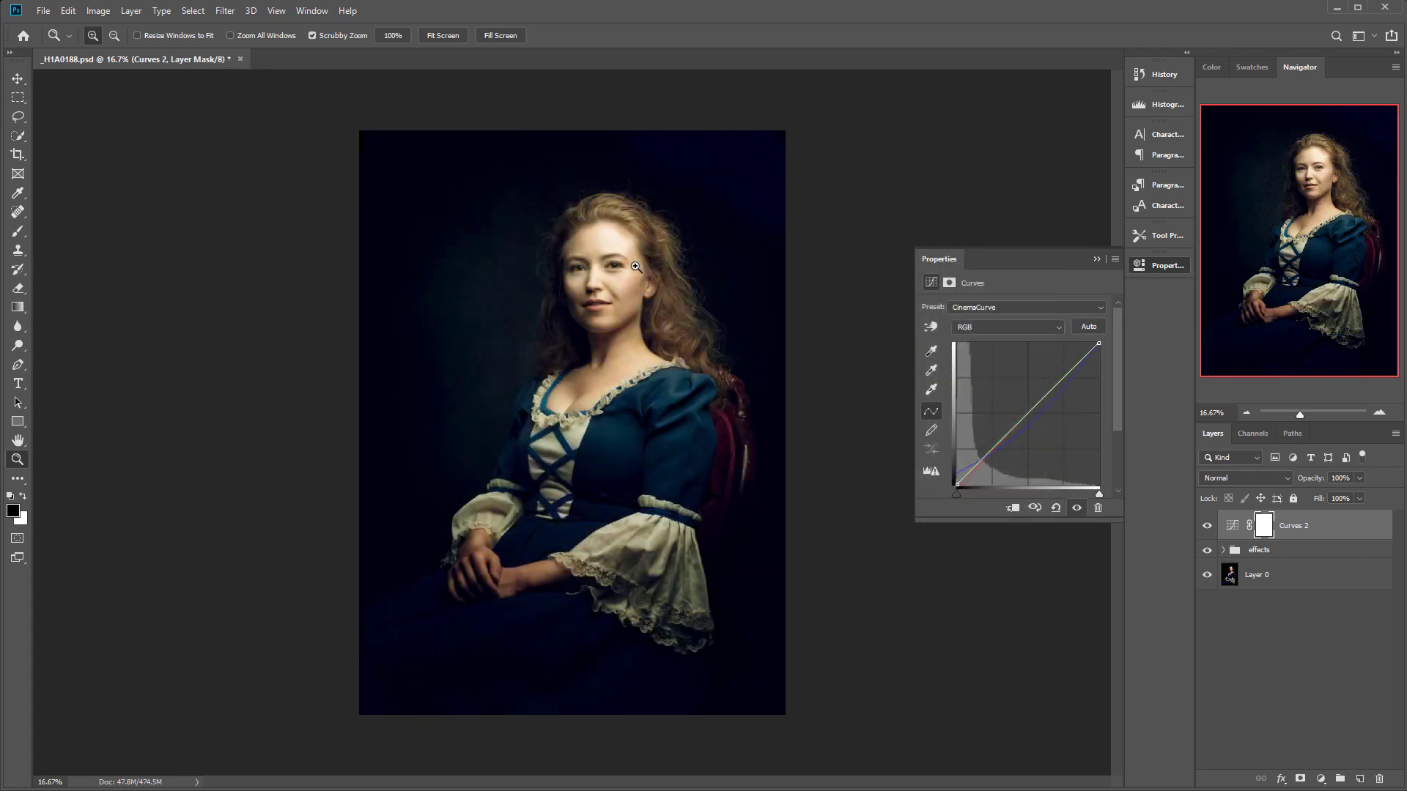
Step: Set Curves 2 to Color blend mode and review its loaded Blue and Red channel curves
left_click(1285, 480)
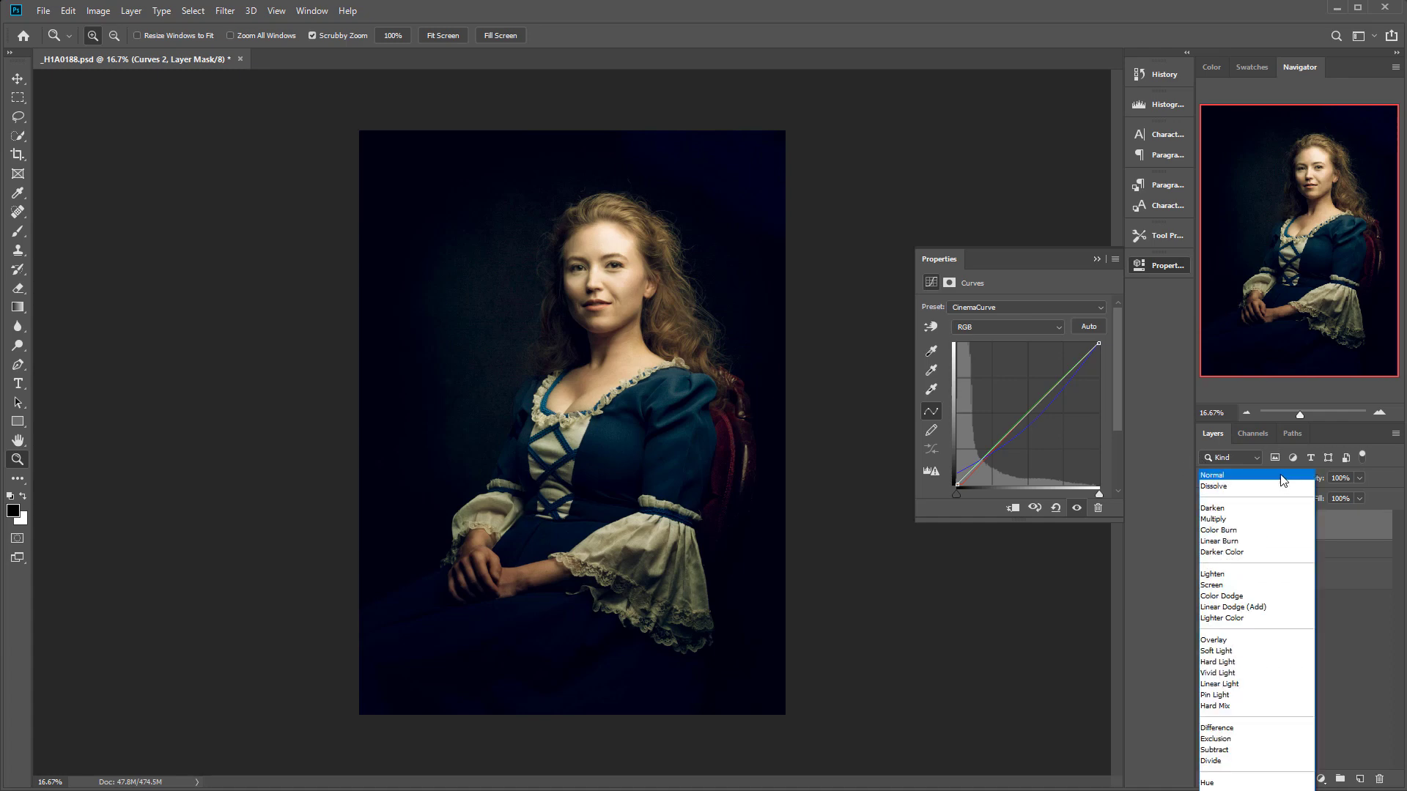
left_click(1216, 786)
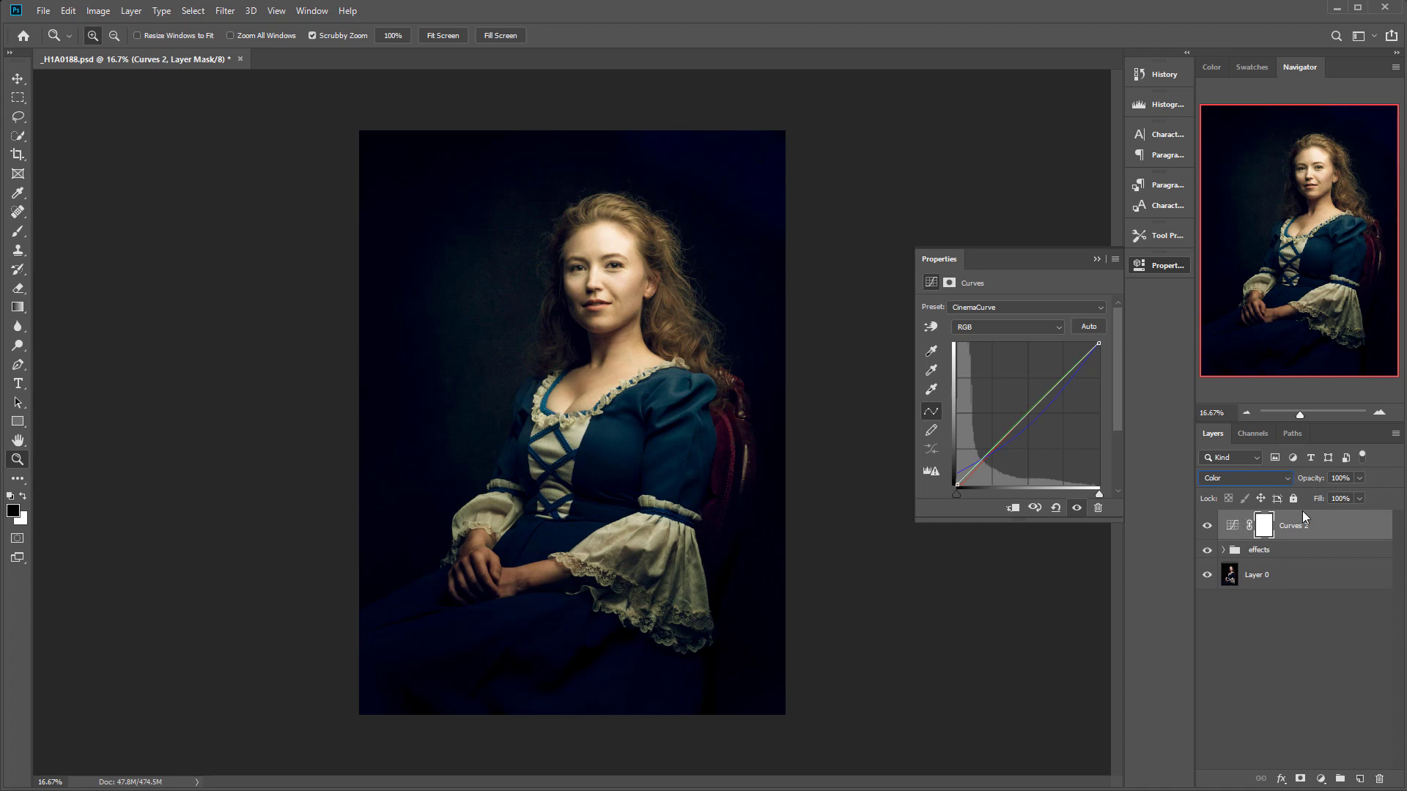
left_click(1000, 328)
left_click(1003, 374)
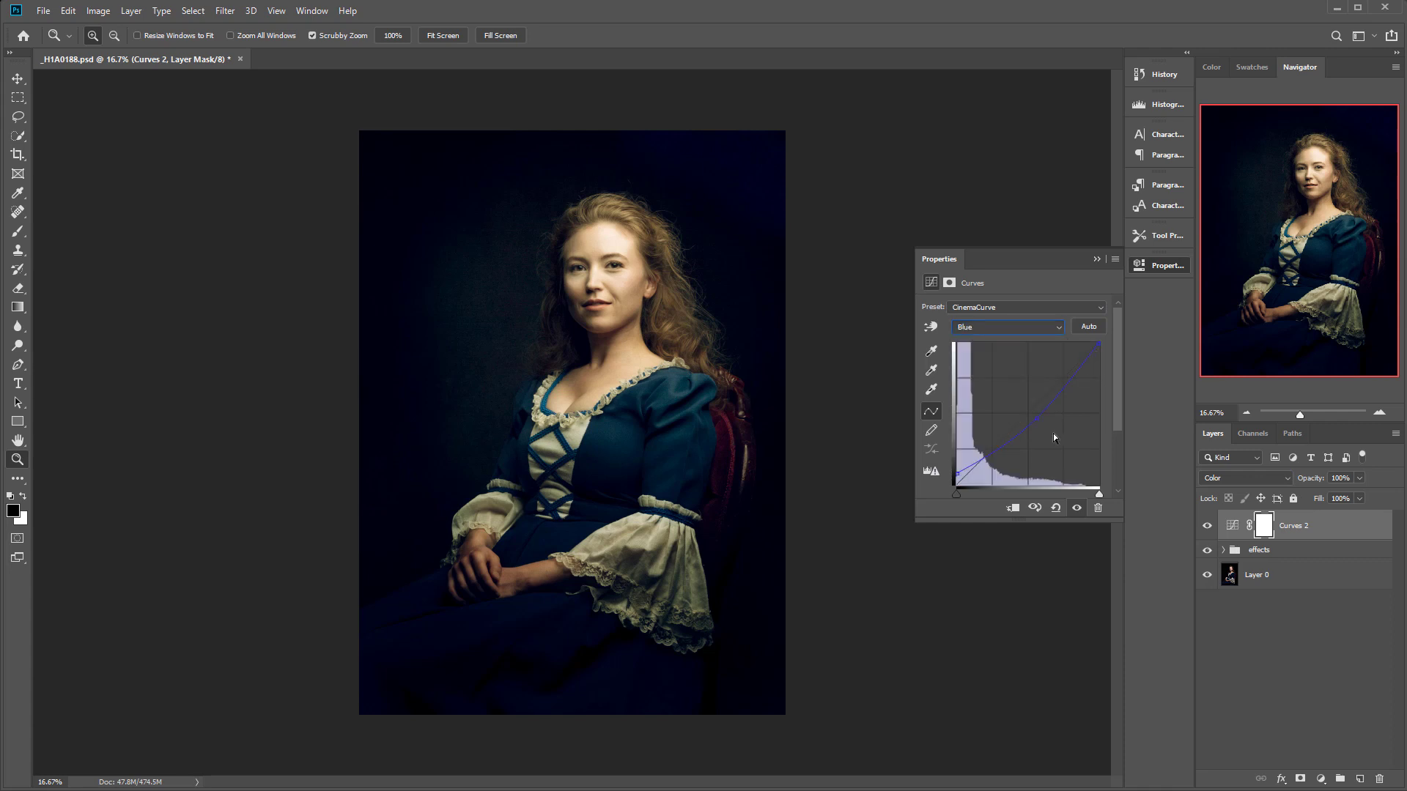
left_click(992, 328)
left_click(1030, 350)
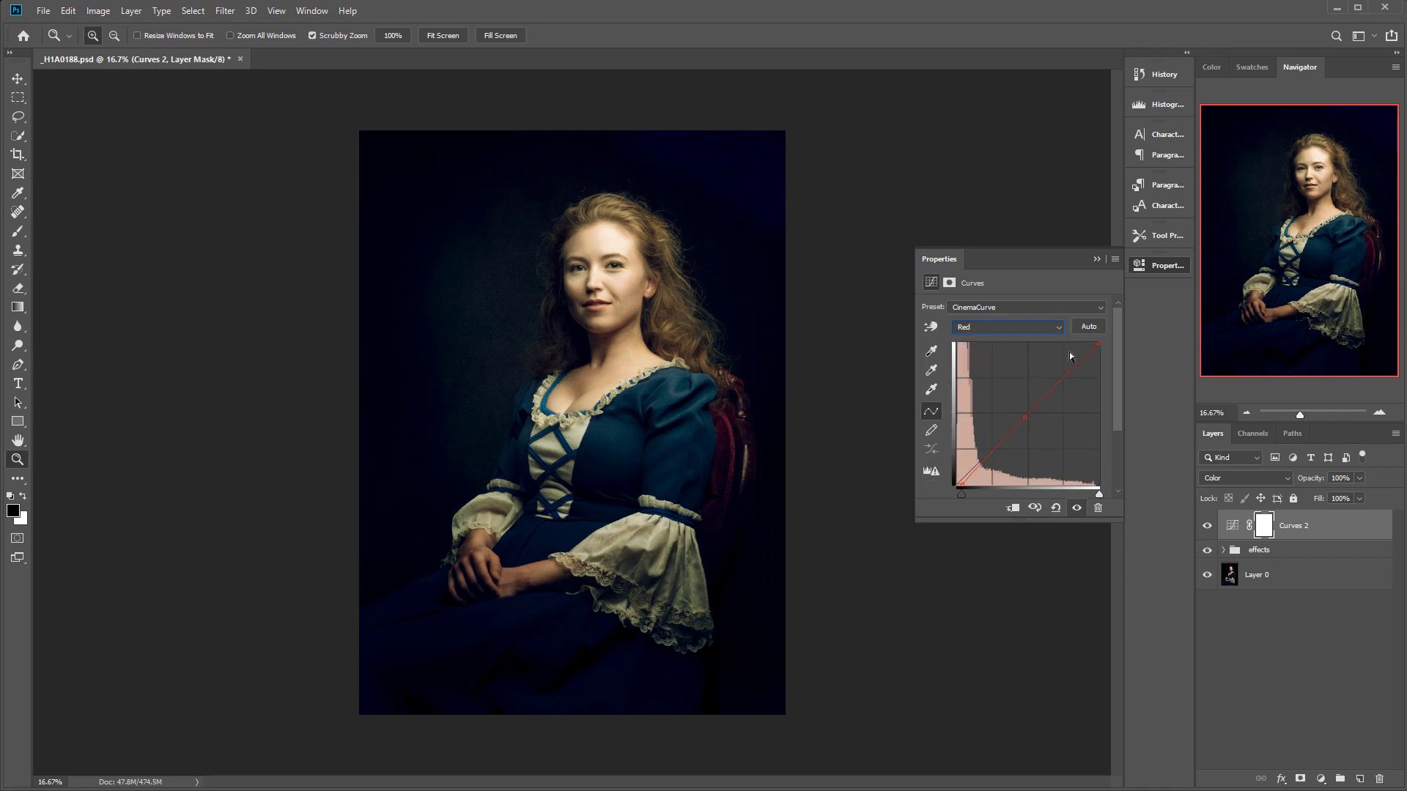